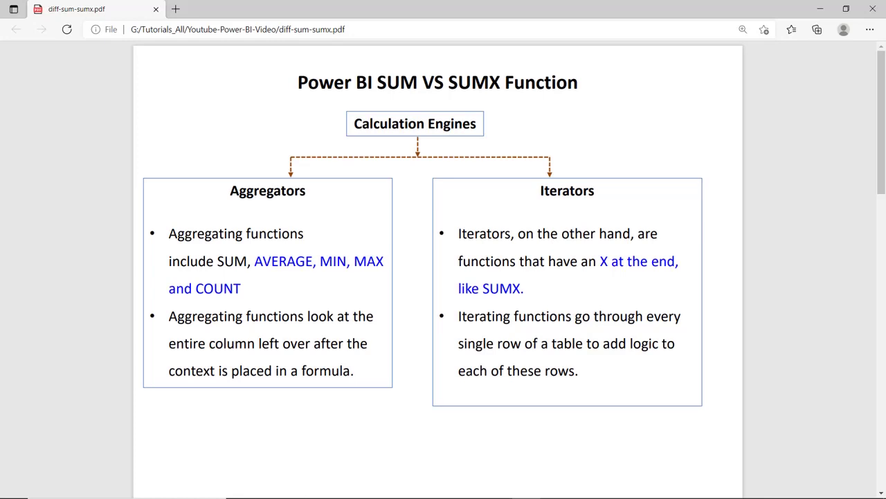
# Step: Read through the PDF pages comparing SUM and SUMX, including both syntaxes and the column-versus-row illustration
pyautogui.scroll(-5, 644, 435)
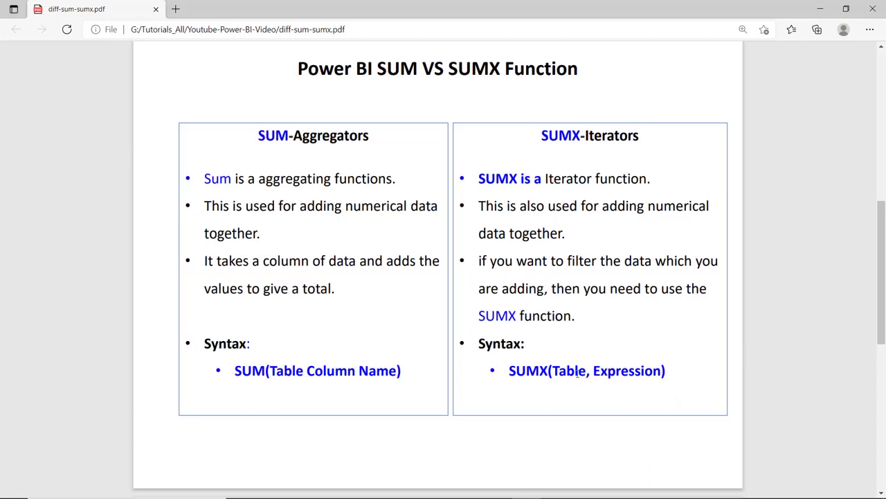
pyautogui.doubleClick(628, 374)
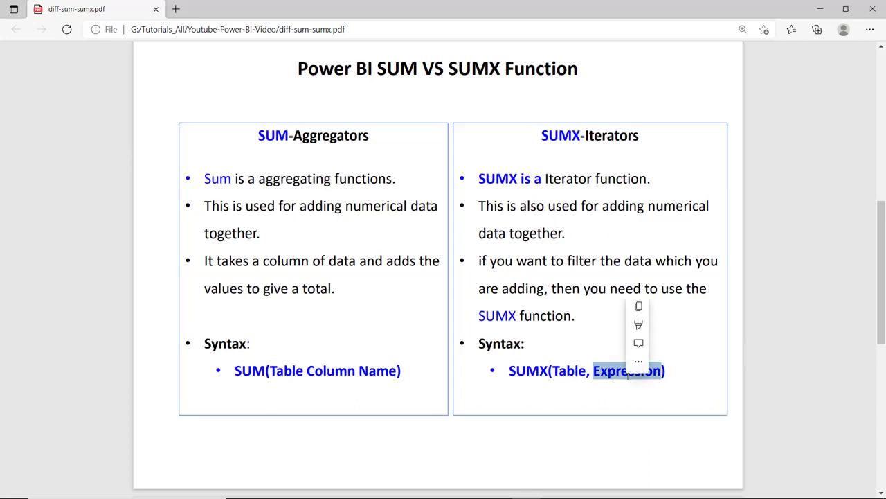
pyautogui.click(623, 392)
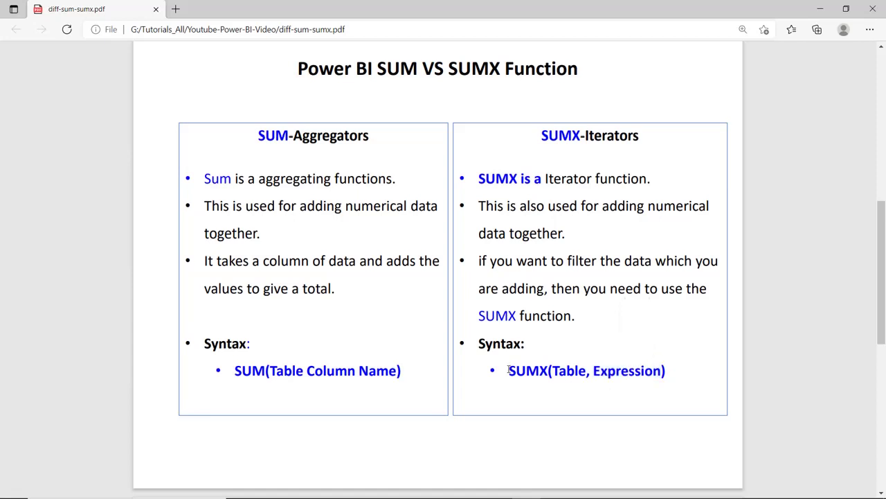
pyautogui.moveTo(509, 370); pyautogui.dragTo(553, 374)
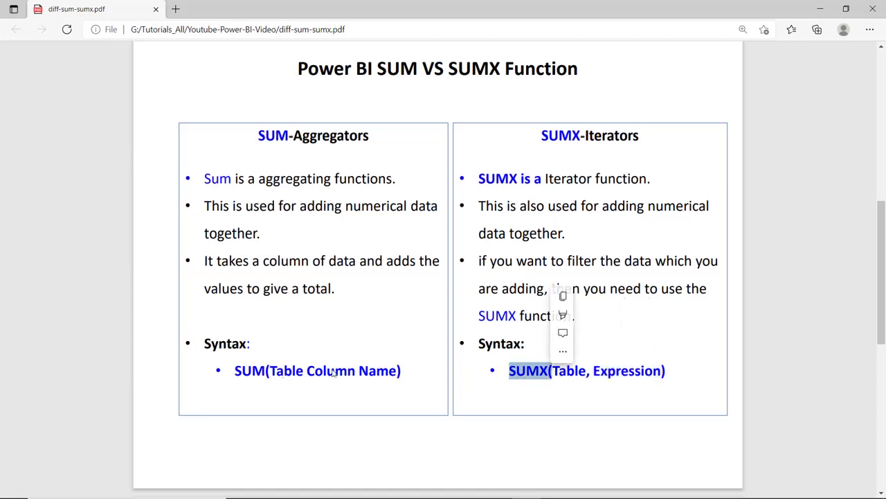
pyautogui.click(254, 372)
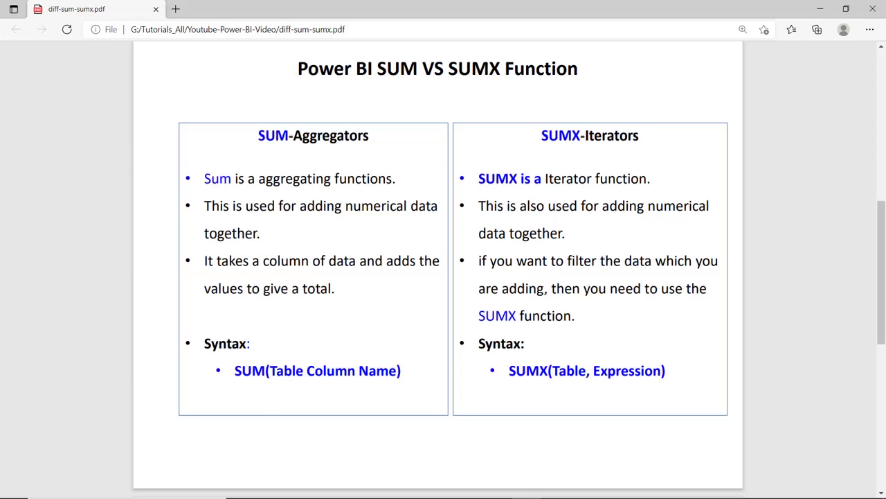
pyautogui.press('pagedown')
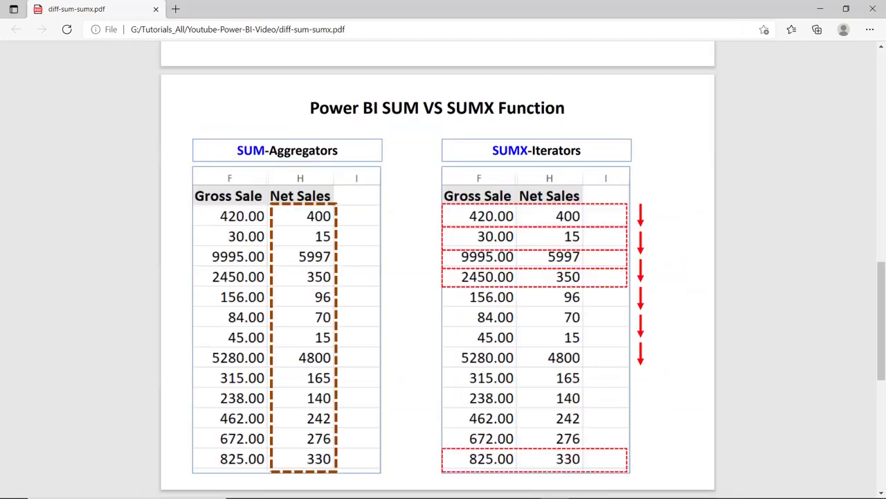
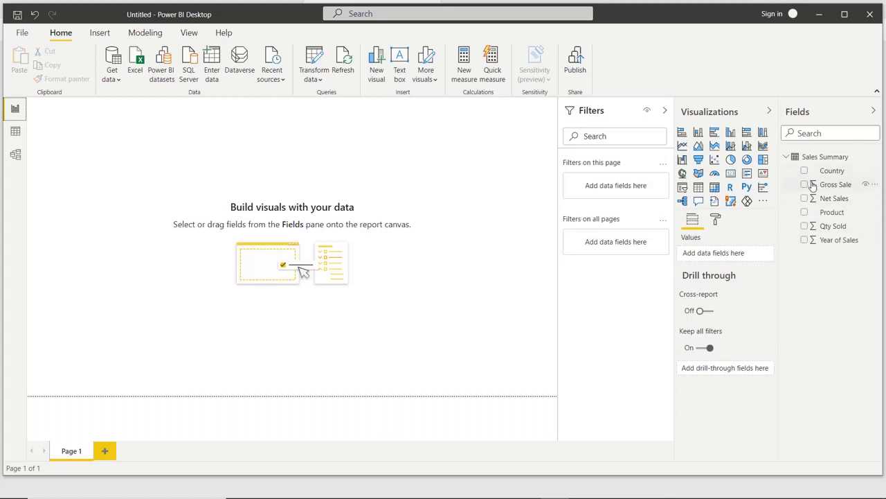
# Step: In Power BI Desktop's data view, add a new measure named Measure_total_Gros_Sales to the Sales Summary table
pyautogui.click(15, 132)
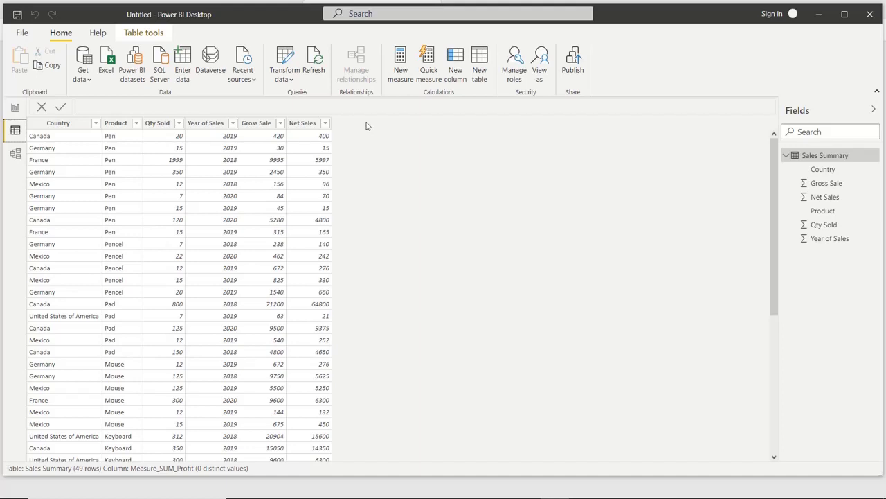
pyautogui.rightClick(830, 159)
pyautogui.click(754, 164)
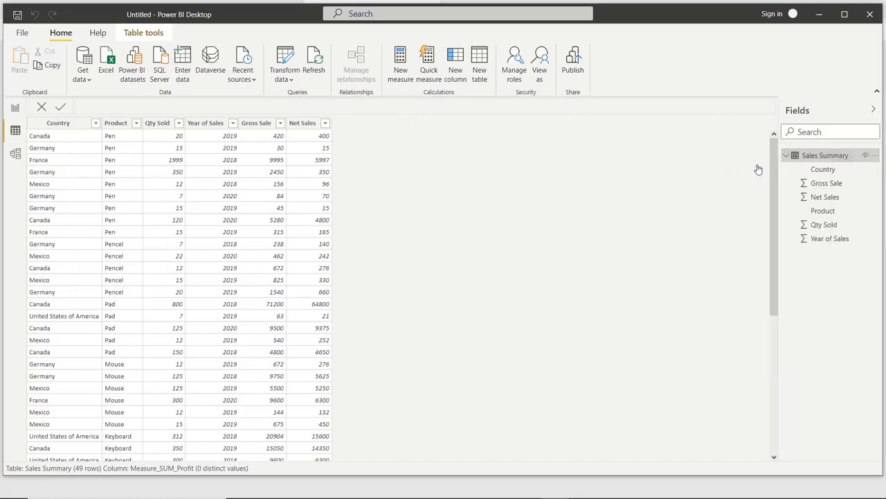
pyautogui.click(113, 106)
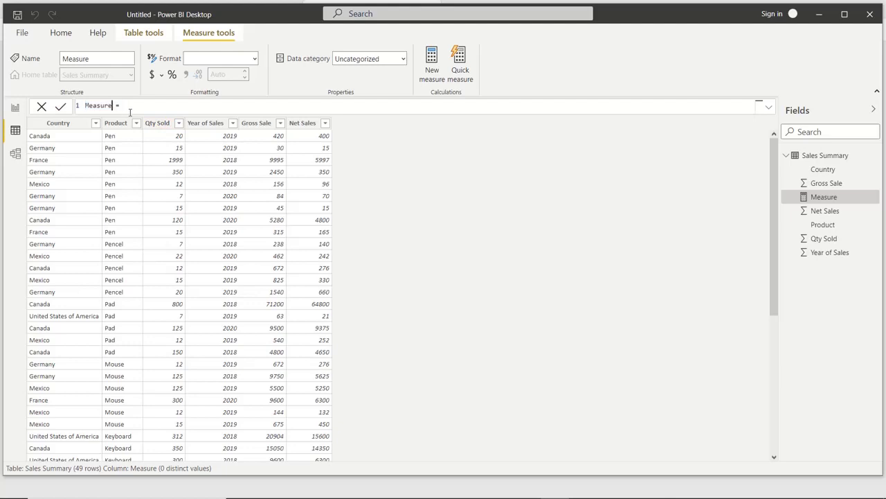
pyautogui.write('_total_Gros_Sales')
# Step: Define the new measure as Sum('Sales Summary'[Gross Sale]) and commit the formula
pyautogui.click(205, 107)
pyautogui.write('Sum')
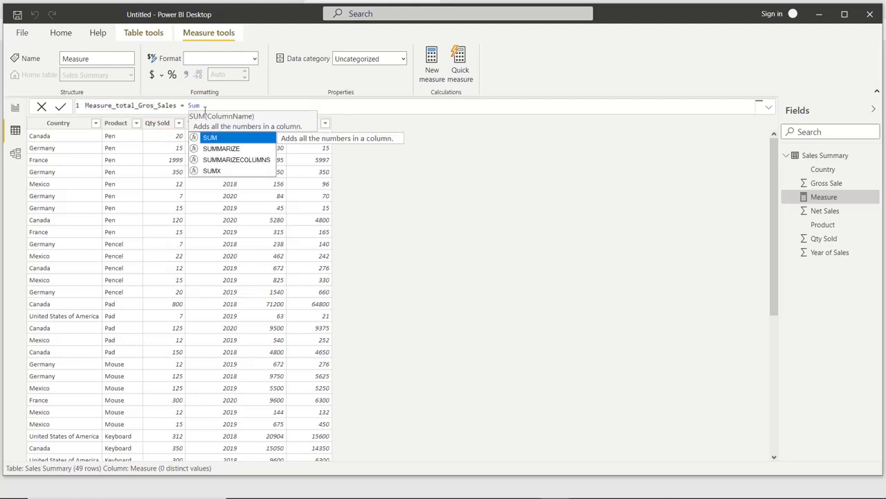
pyautogui.write('(')
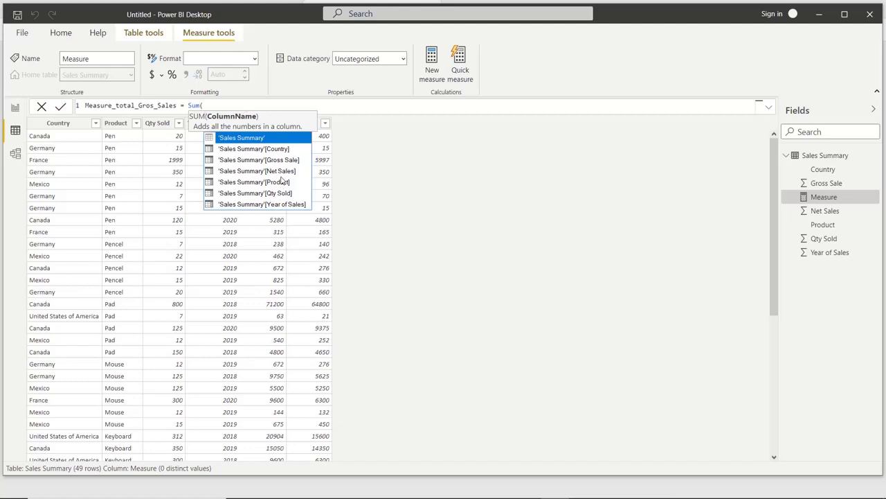
pyautogui.click(284, 160)
pyautogui.click(285, 160)
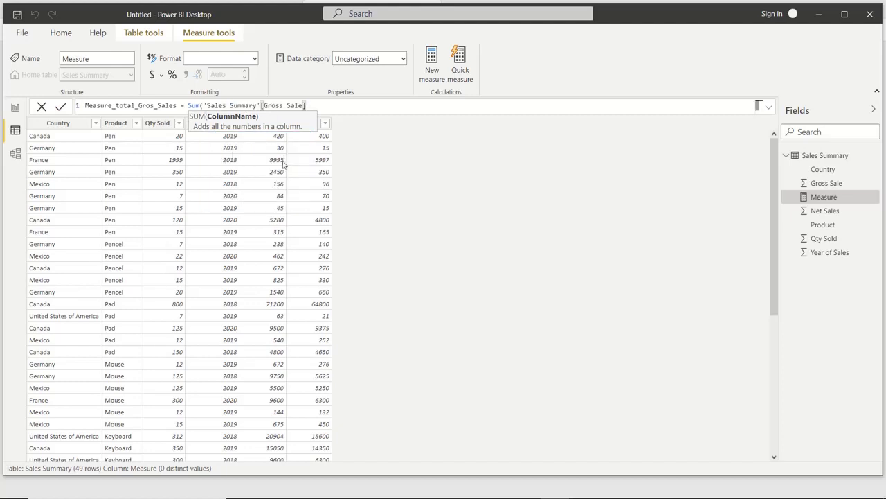
pyautogui.write(')')
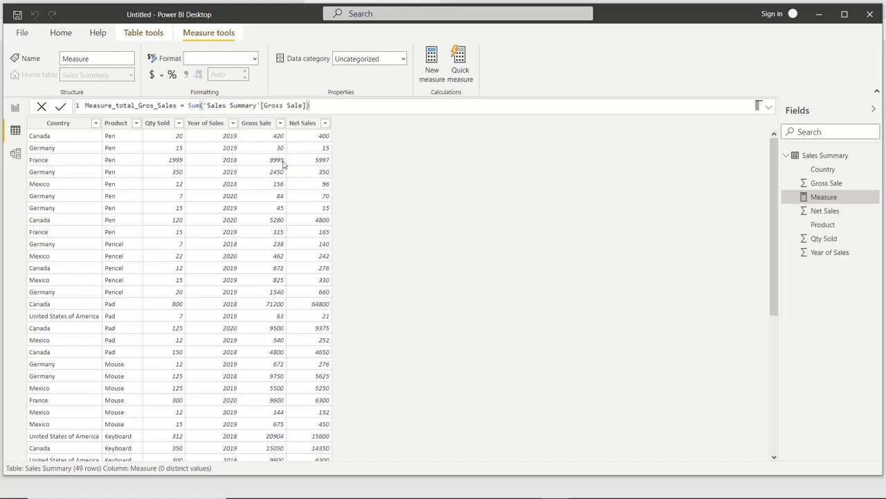
pyautogui.press('Return')
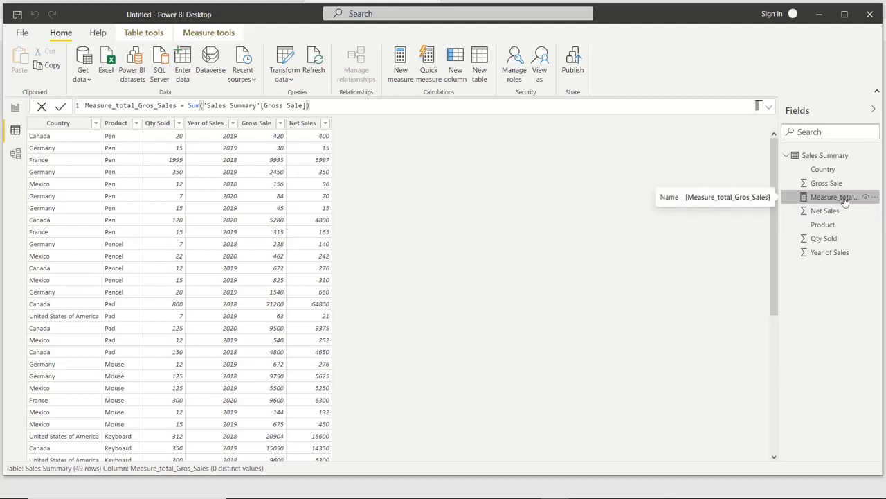
# Step: Add a table visual to the report page showing Product and Measure_total_Gros_Sales
pyautogui.click(15, 108)
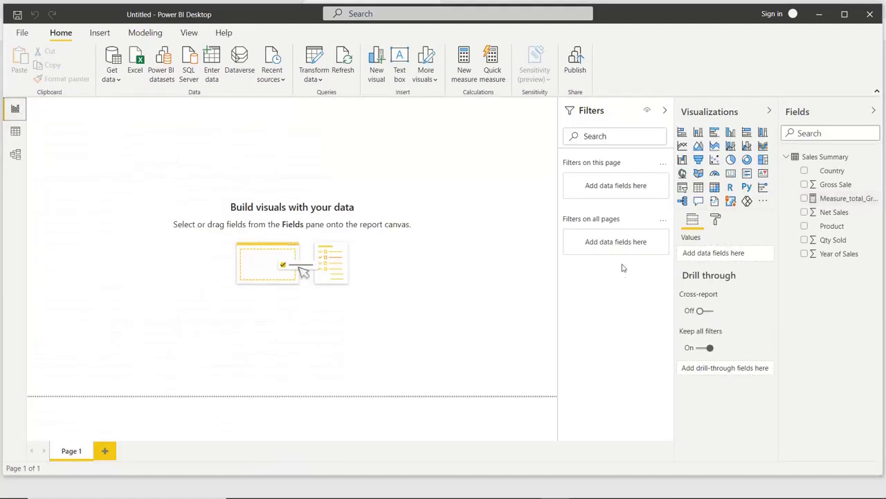
pyautogui.click(698, 188)
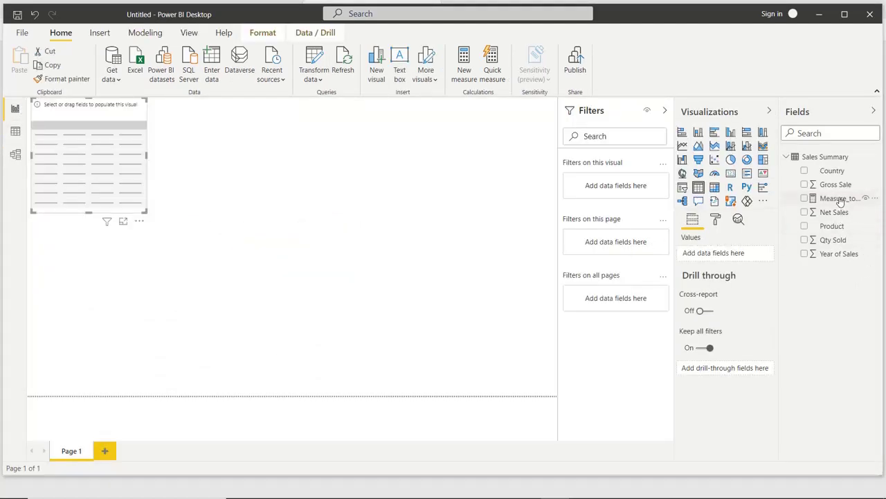
pyautogui.click(805, 229)
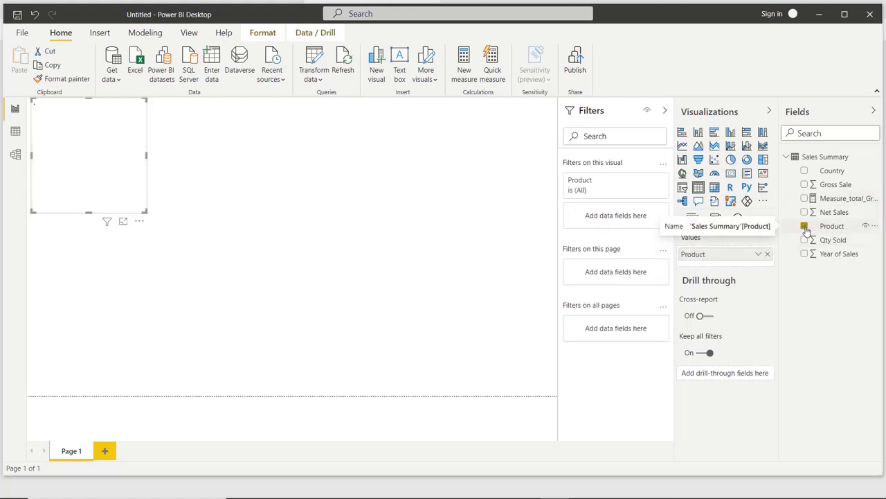
pyautogui.click(805, 200)
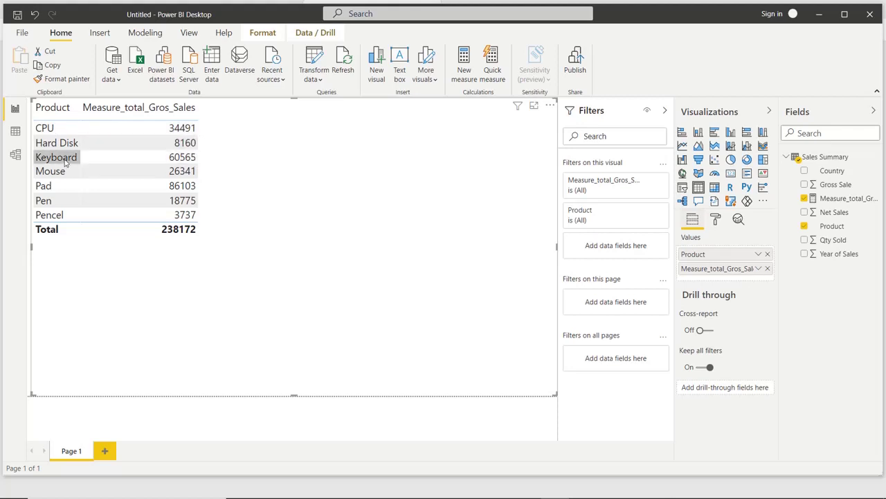
# Step: Create the Sales Summary measure Measure_sum_Profit = SUM('Sales Summary'[Gross Sale])-SUM('Sales Summary'[Net Sales])
pyautogui.click(15, 134)
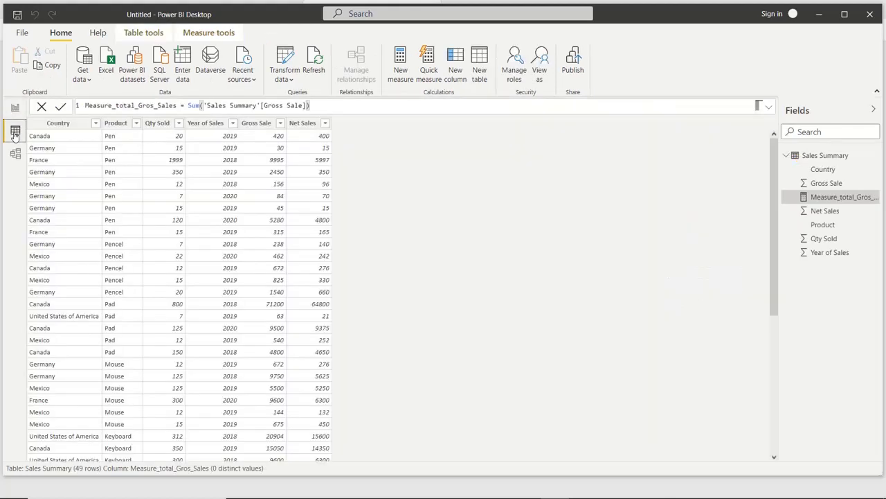
pyautogui.rightClick(821, 159)
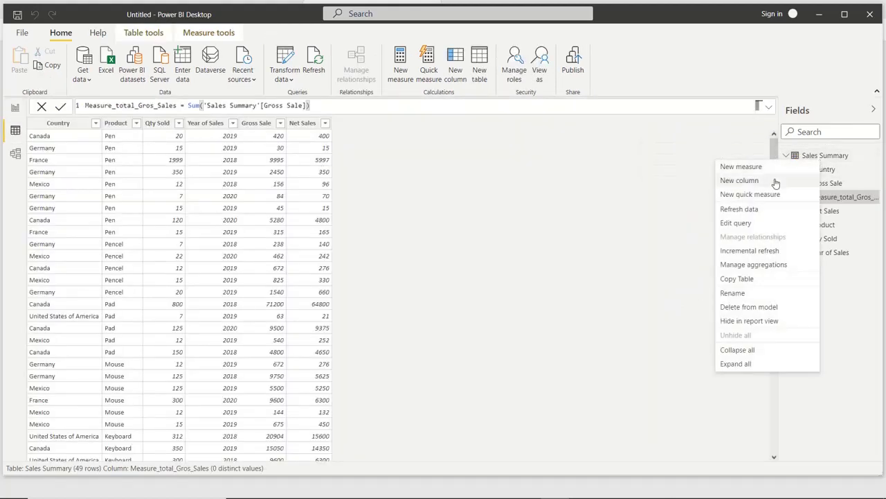
pyautogui.press('Escape')
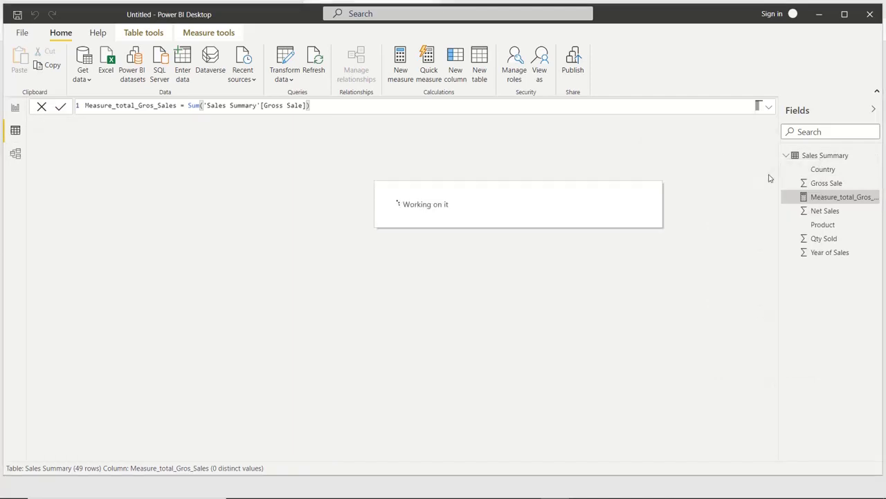
pyautogui.write("Measure_sum_Profit = SUm('Sales Summary'[Gross Sale]")
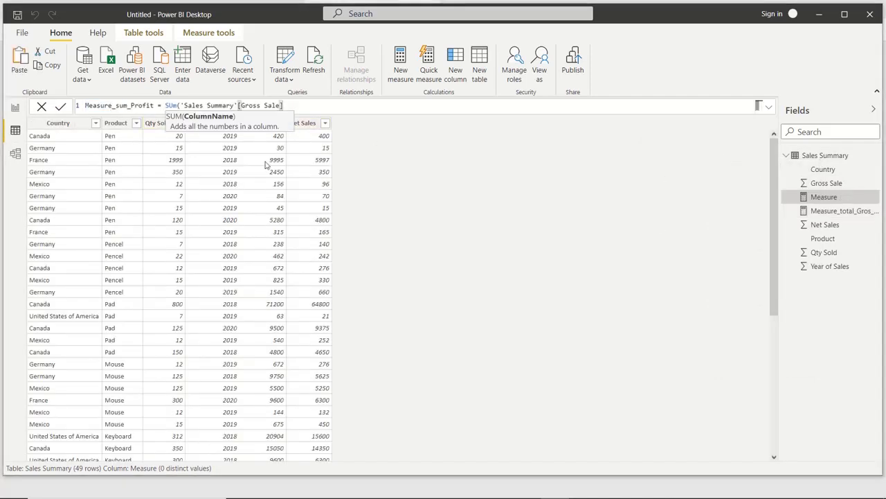
pyautogui.write('-S')
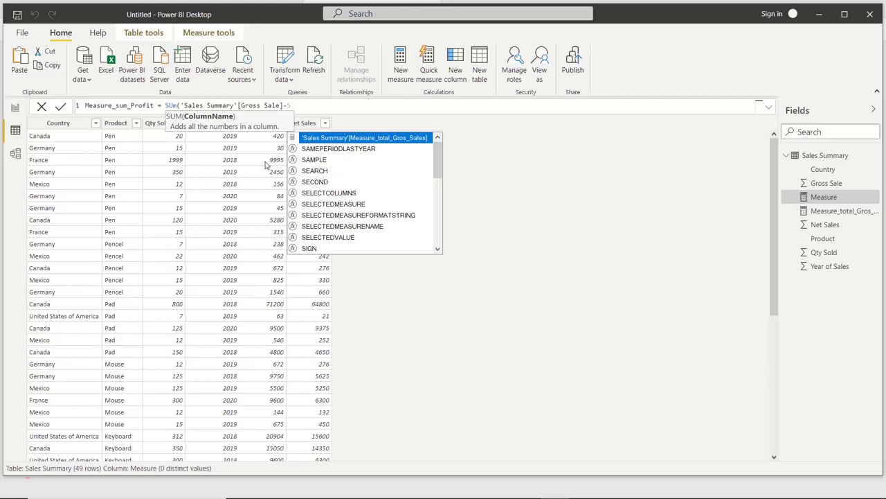
pyautogui.write('UM(')
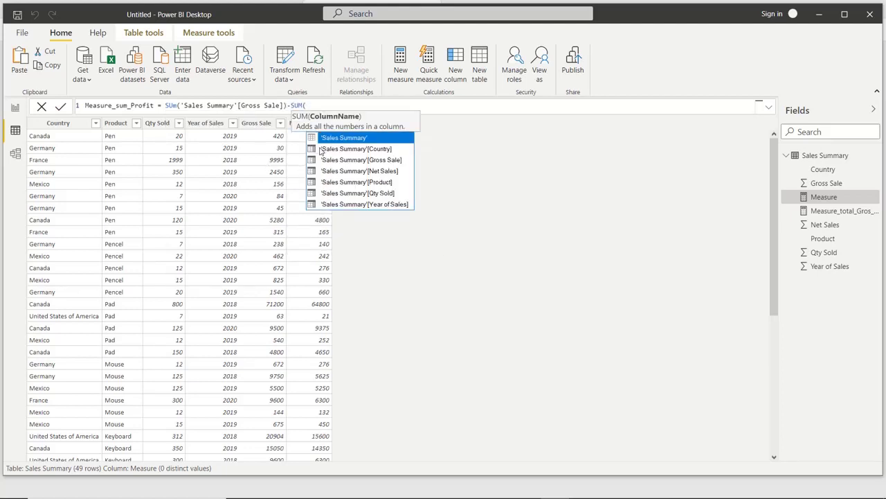
pyautogui.click(376, 172)
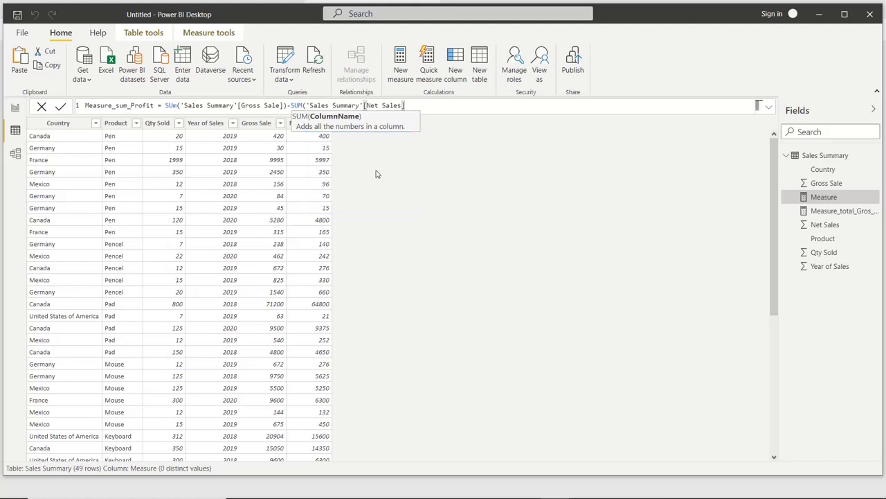
pyautogui.write(')')
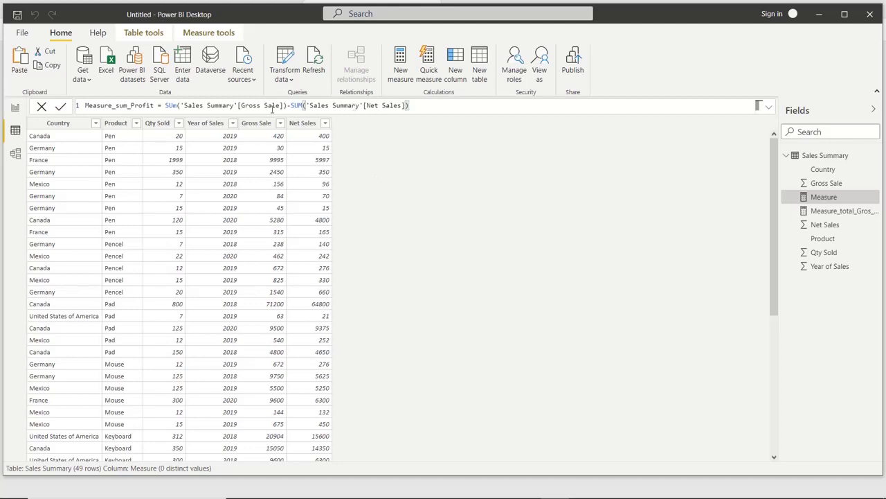
pyautogui.press('Return')
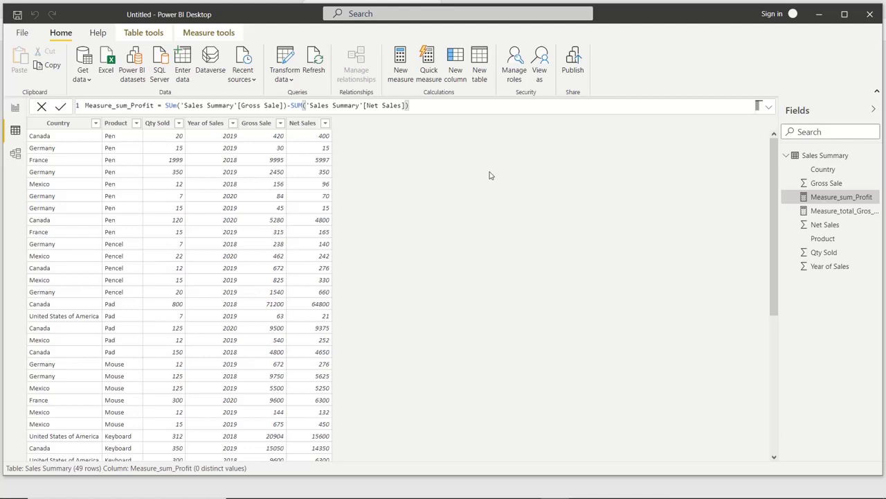
# Step: Add another new measure to the Sales Summary table and name it Measure_SumX_Profit
pyautogui.rightClick(824, 156)
pyautogui.click(744, 164)
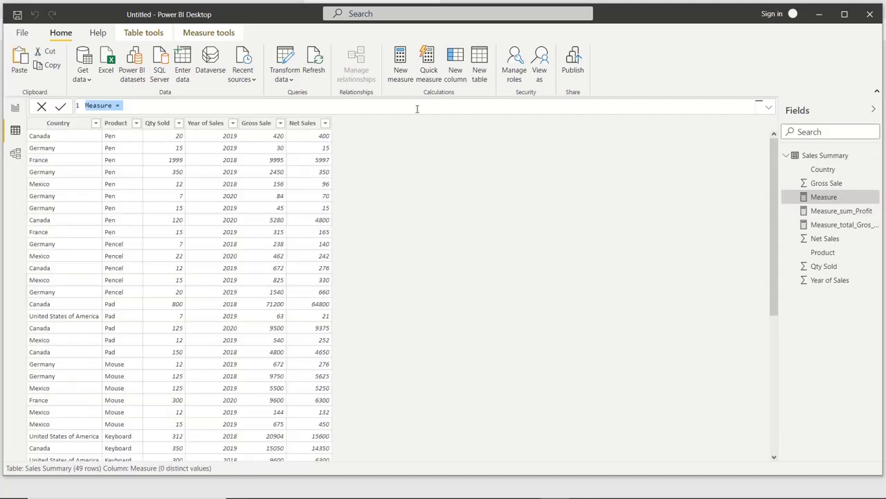
pyautogui.click(115, 105)
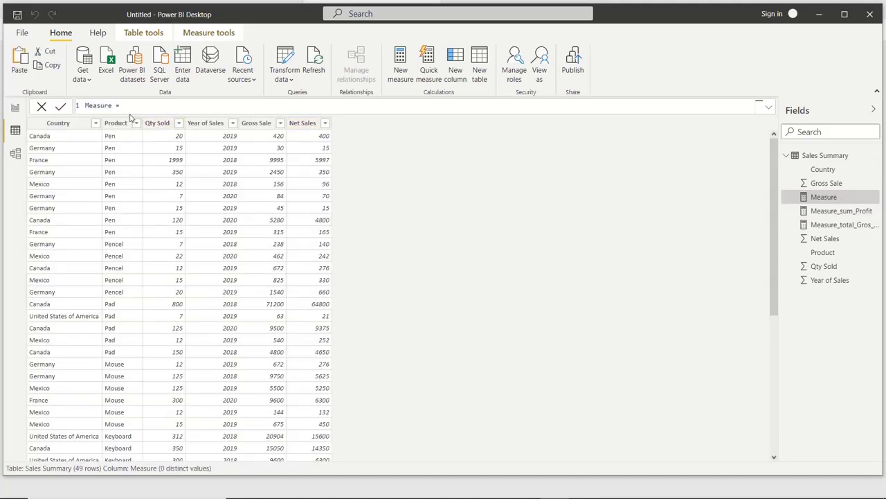
pyautogui.write('_SumX_Profit')
# Step: Define Measure_SumX_Profit as SUMX('Sales Summary','Sales Summary'[Gross Sale]-'Sales Summary'[Net Sales]) and commit the formula
pyautogui.press('End')
pyautogui.write('SUMX(')
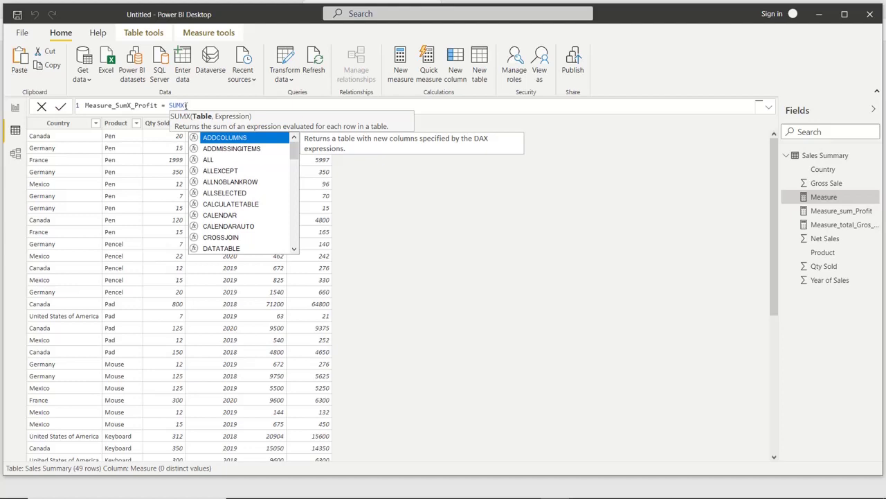
pyautogui.write("'S")
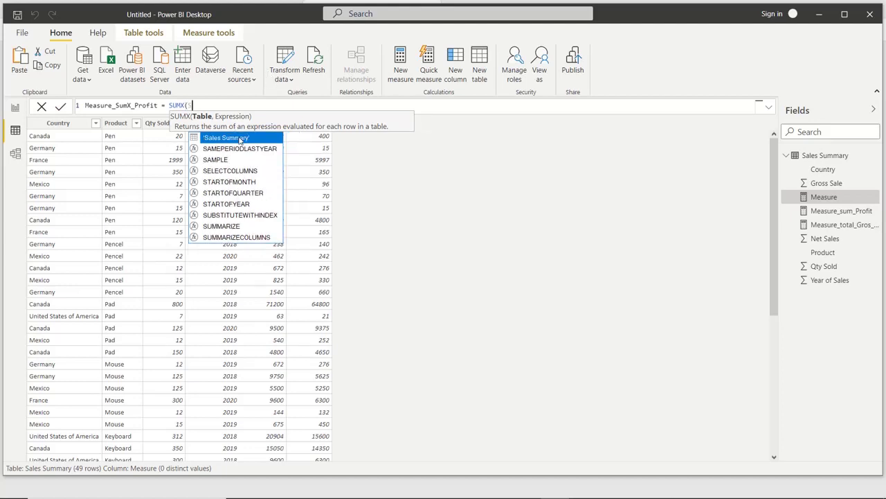
pyautogui.click(239, 140)
pyautogui.write(',')
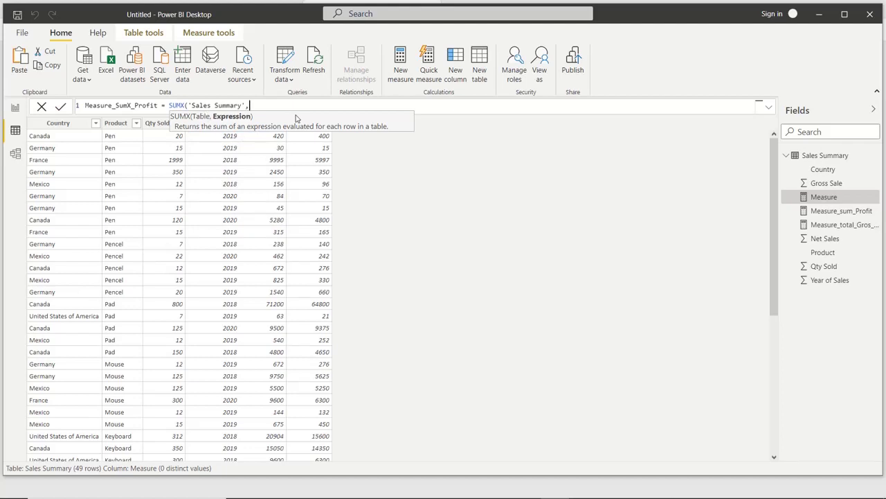
pyautogui.write('S')
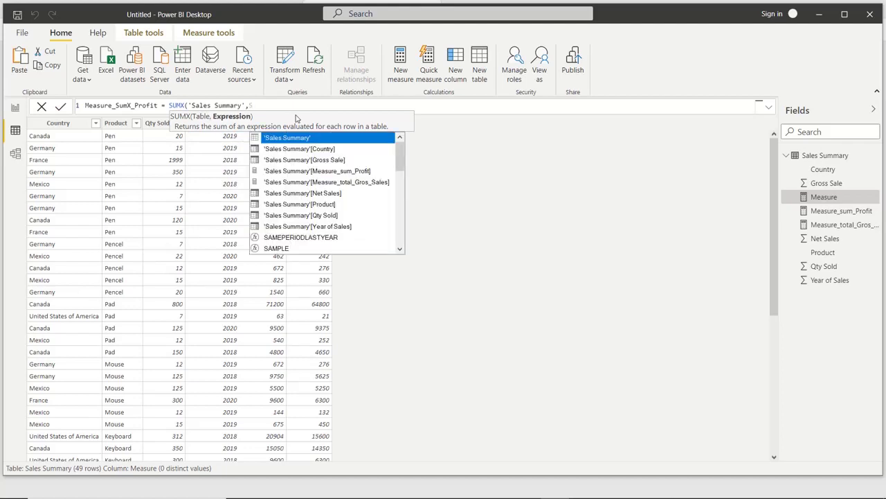
pyautogui.click(322, 160)
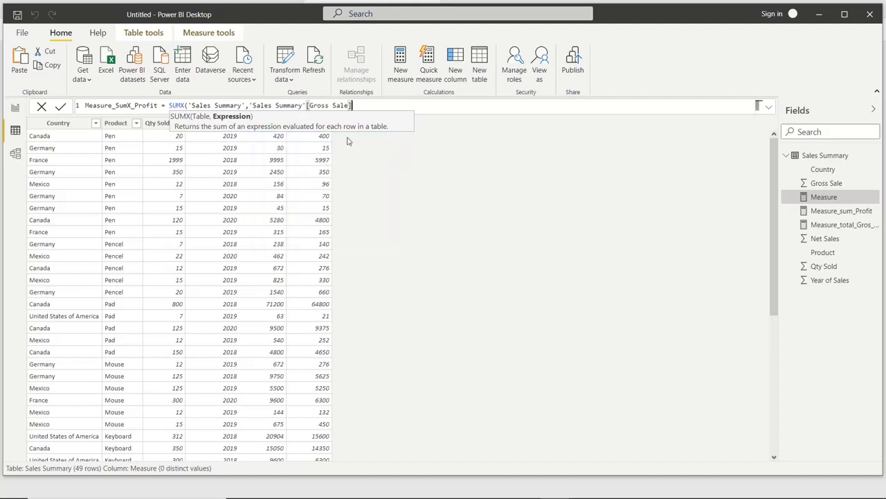
pyautogui.write('-S')
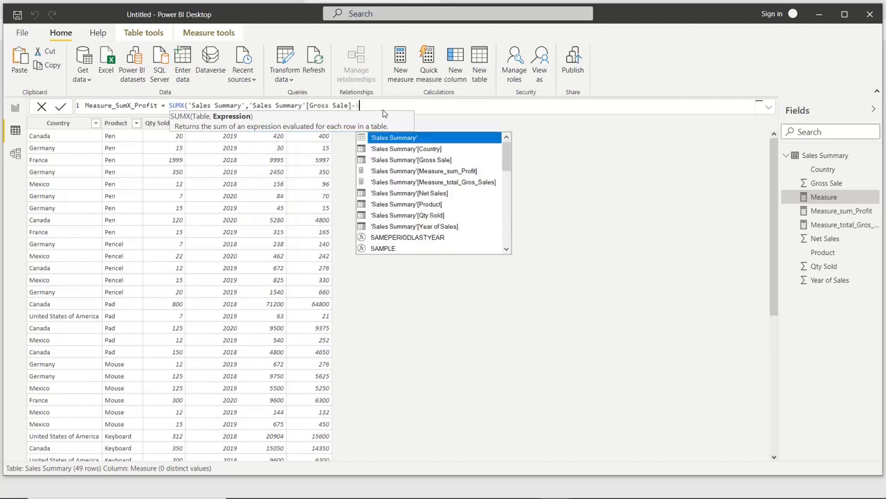
pyautogui.click(417, 195)
pyautogui.write(')')
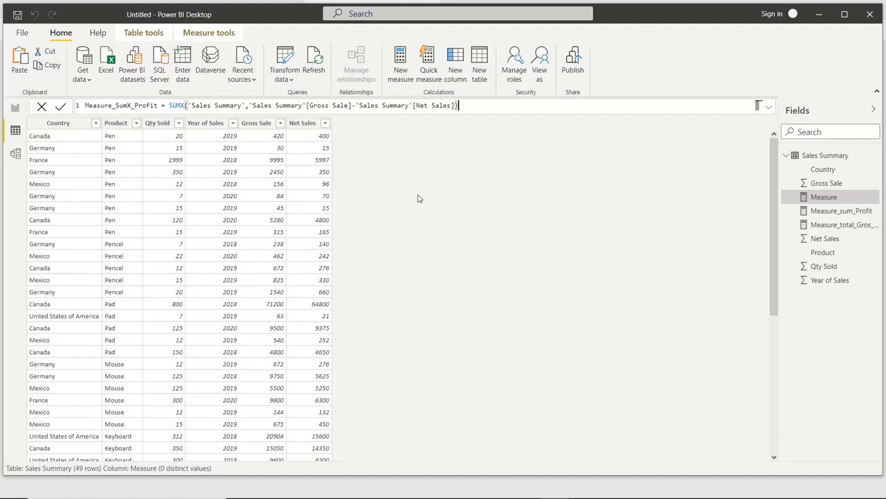
pyautogui.press('Return')
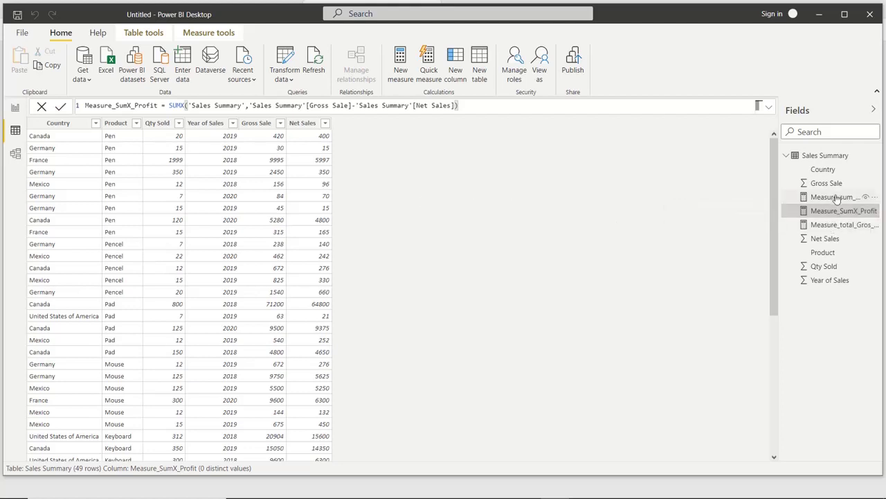
# Step: Return to the report page and add Measure_sum_Profit and Measure_SumX_Profit as columns of the product table visual
pyautogui.click(14, 109)
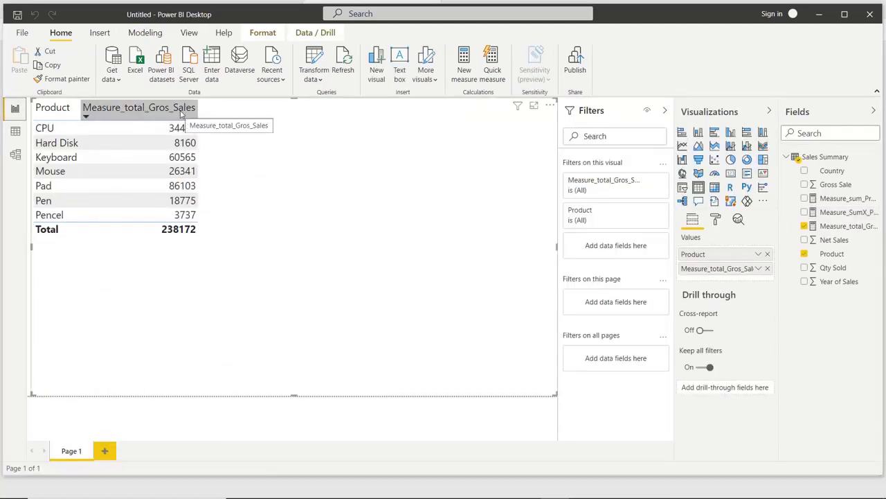
pyautogui.moveTo(838, 198); pyautogui.dragTo(762, 277)
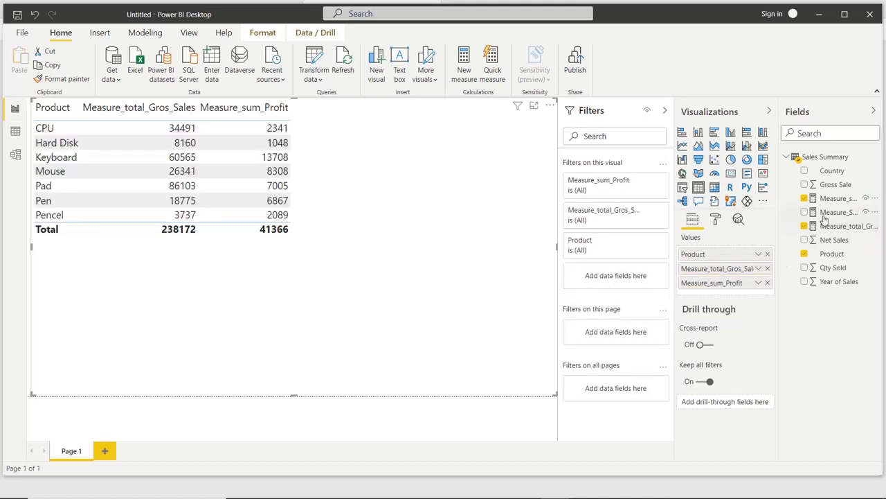
pyautogui.moveTo(840, 214); pyautogui.dragTo(747, 297)
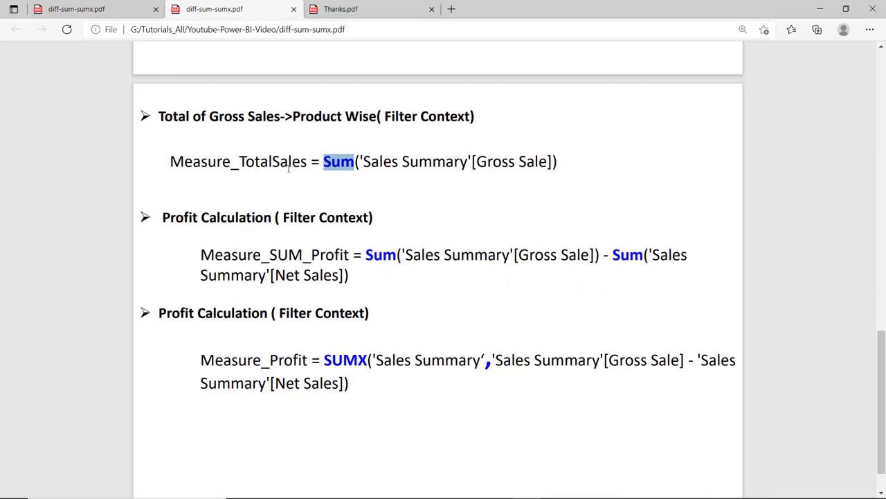
# Step: Switch to diff-sum-sumx.pdf and compare the Sum and SUMX profit formulas, highlighting the Sales Summary table argument and the whole SUMX measure
pyautogui.click(370, 166)
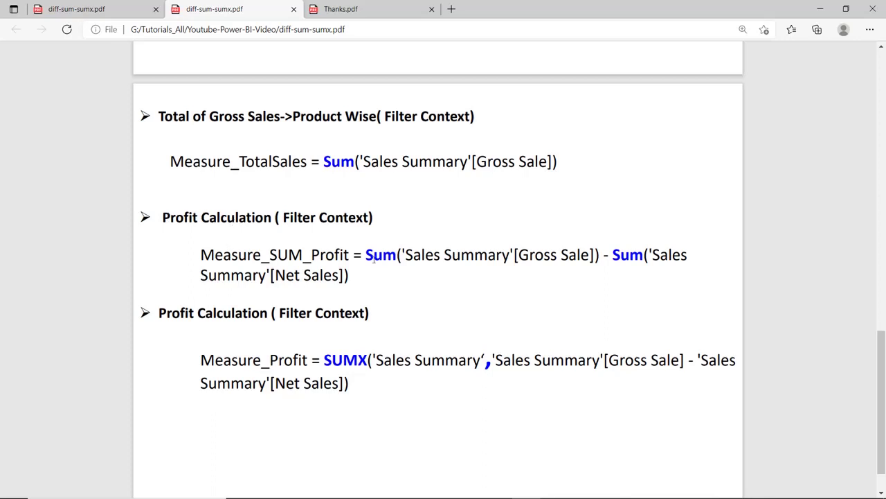
pyautogui.moveTo(401, 255); pyautogui.dragTo(589, 256)
pyautogui.click(622, 258)
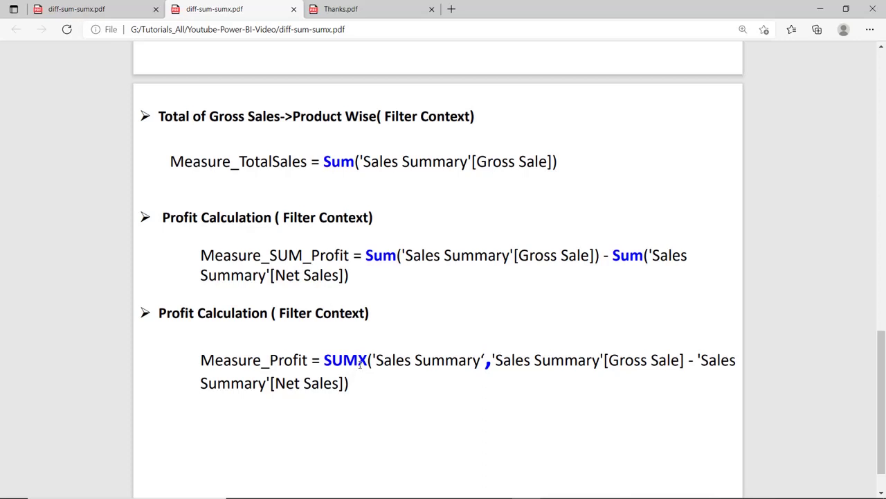
pyautogui.moveTo(376, 360); pyautogui.dragTo(481, 361)
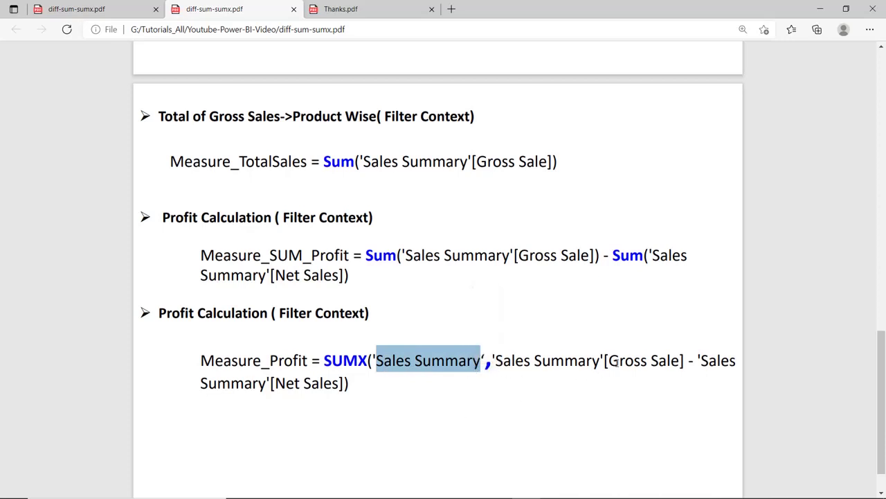
pyautogui.click(344, 391)
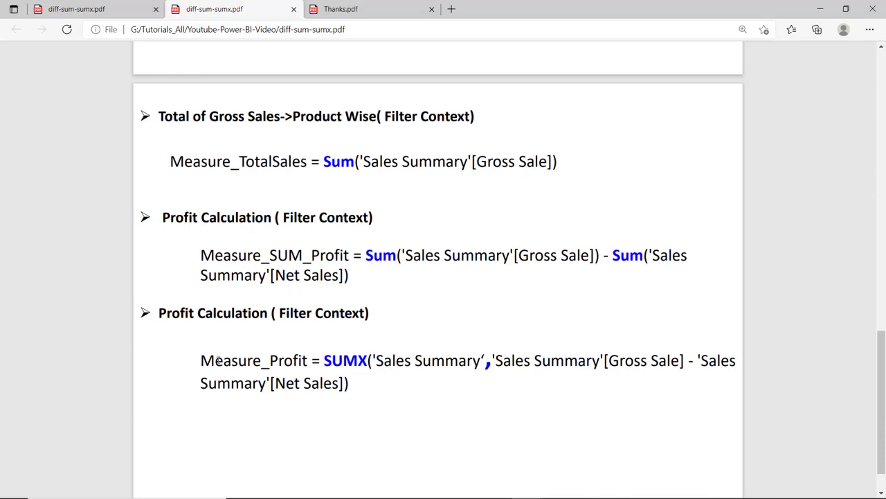
pyautogui.moveTo(200, 360); pyautogui.dragTo(360, 388)
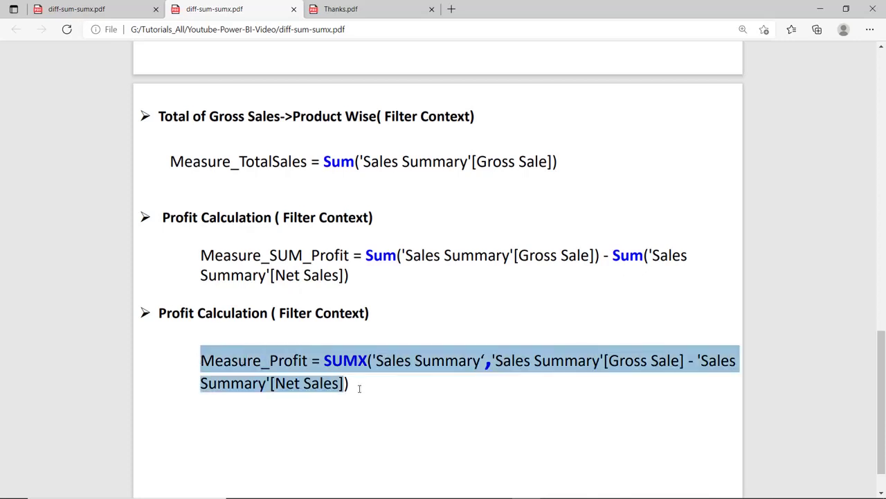